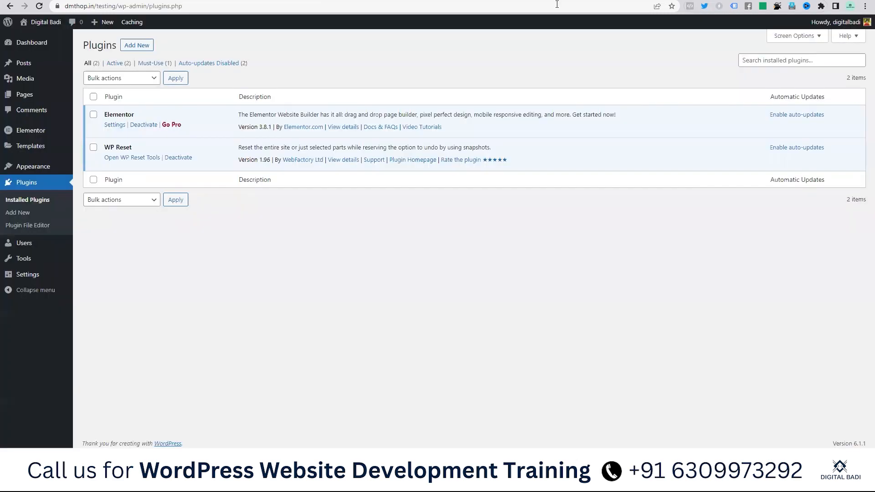
Step: Search the plugin directory for 'join chat' and browse the results
{"action": "left_click", "coordinate": [142, 46]}
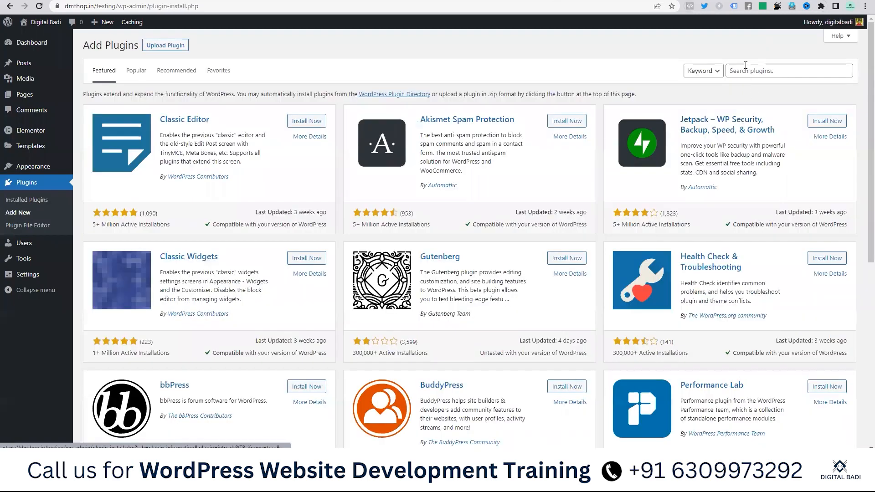
{"action": "left_click", "coordinate": [746, 66]}
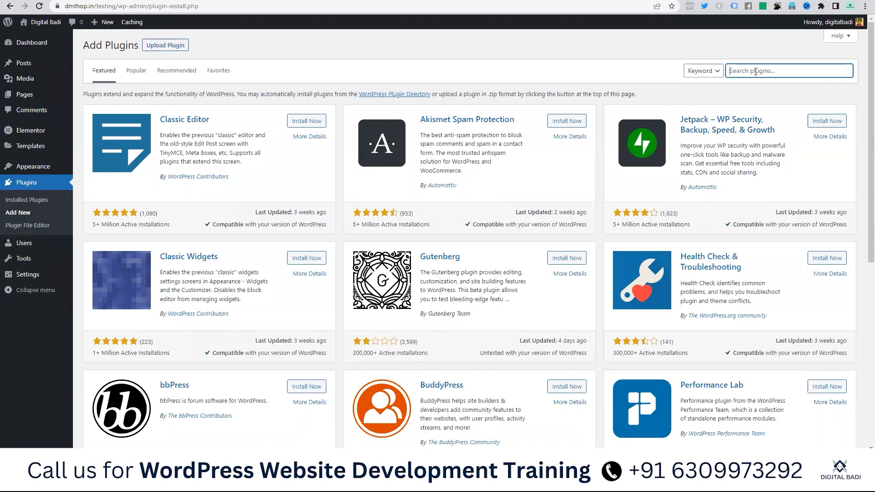
{"action": "type", "text": "join chat"}
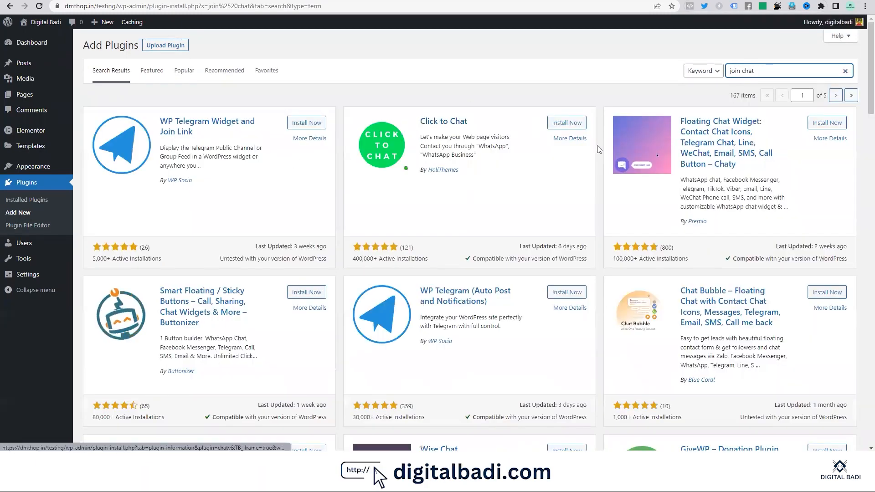
{"action": "scroll", "coordinate": [323, 244], "scroll_direction": "down", "scroll_amount": 3}
{"action": "scroll", "coordinate": [424, 225], "scroll_direction": "down", "scroll_amount": 4}
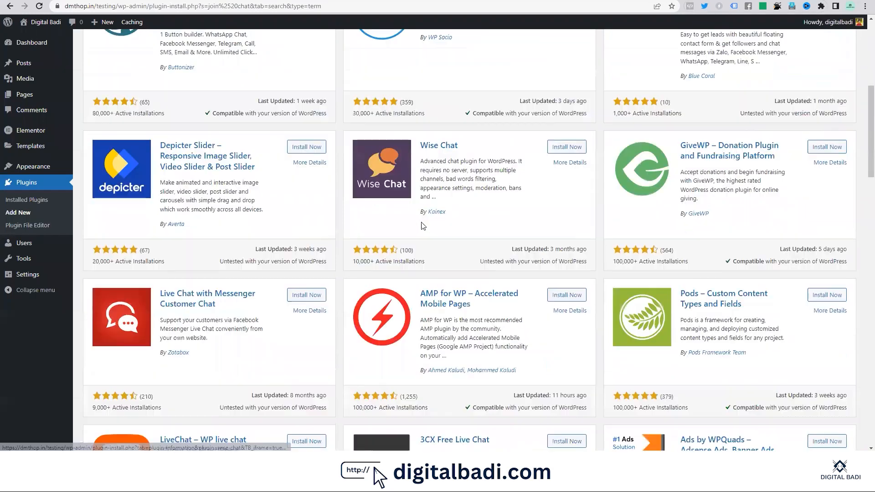
{"action": "scroll", "coordinate": [456, 223], "scroll_direction": "down", "scroll_amount": 7}
{"action": "scroll", "coordinate": [520, 221], "scroll_direction": "up", "scroll_amount": 7}
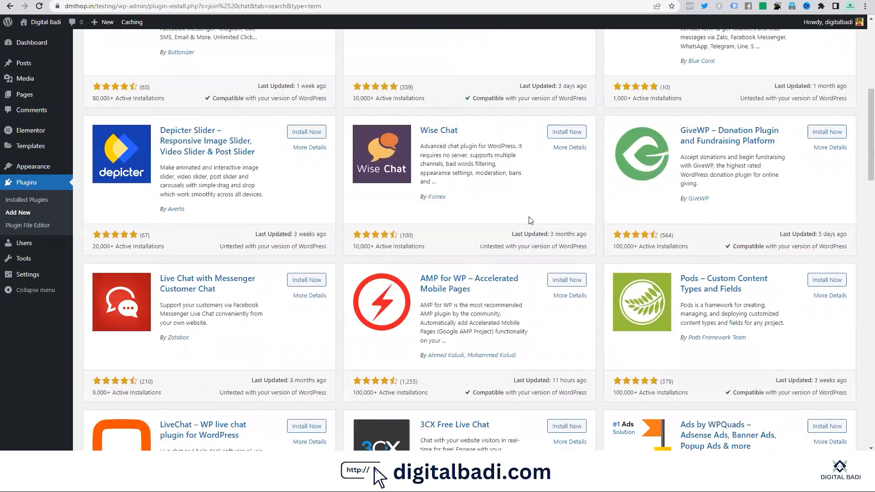
{"action": "scroll", "coordinate": [272, 181], "scroll_direction": "up", "scroll_amount": 7}
Step: Change the search term to 'join.chat' and pick out the Joinchat plugin
{"action": "left_click", "coordinate": [743, 73]}
{"action": "key", "text": "BackSpace"}
{"action": "type", "text": ".chat"}
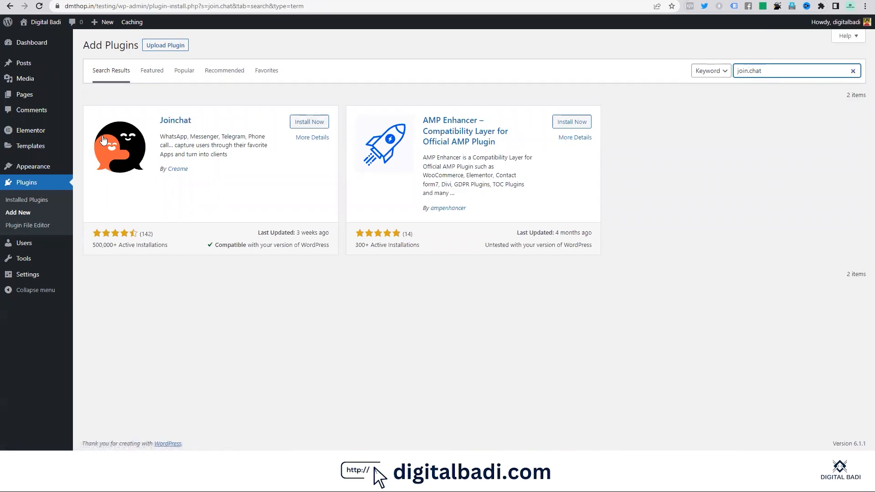
{"action": "left_click", "coordinate": [112, 138]}
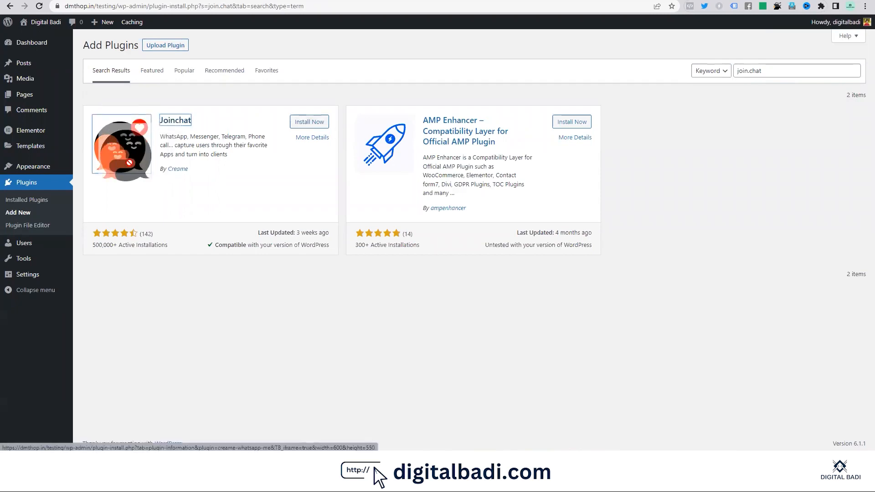
Step: Install Joinchat, try its demo WhatsApp button, then activate the plugin
{"action": "left_click", "coordinate": [309, 123]}
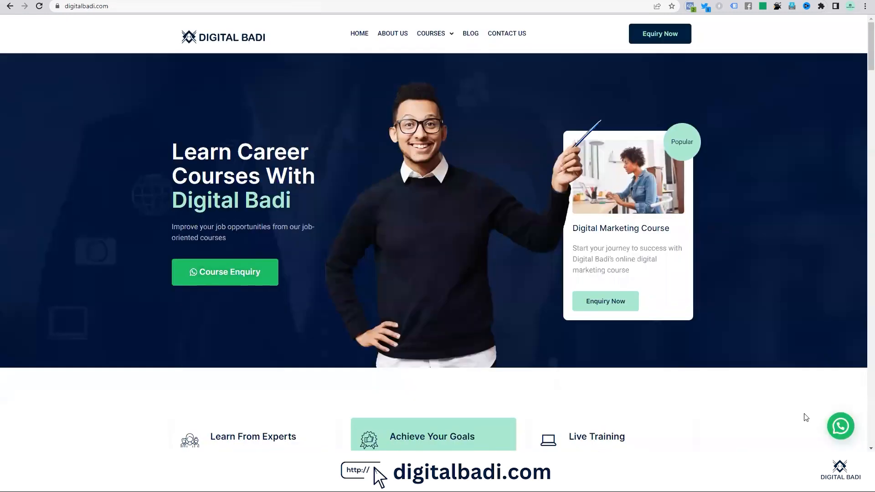
{"action": "left_click", "coordinate": [837, 425]}
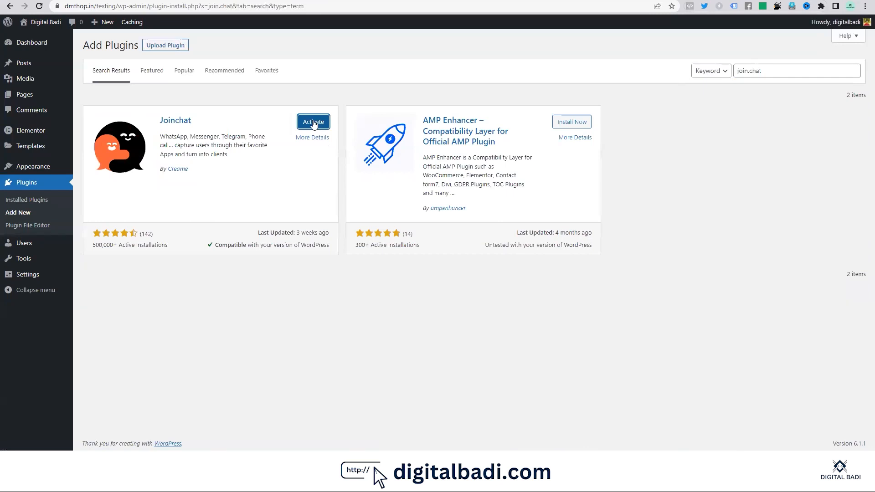
{"action": "left_click", "coordinate": [313, 123]}
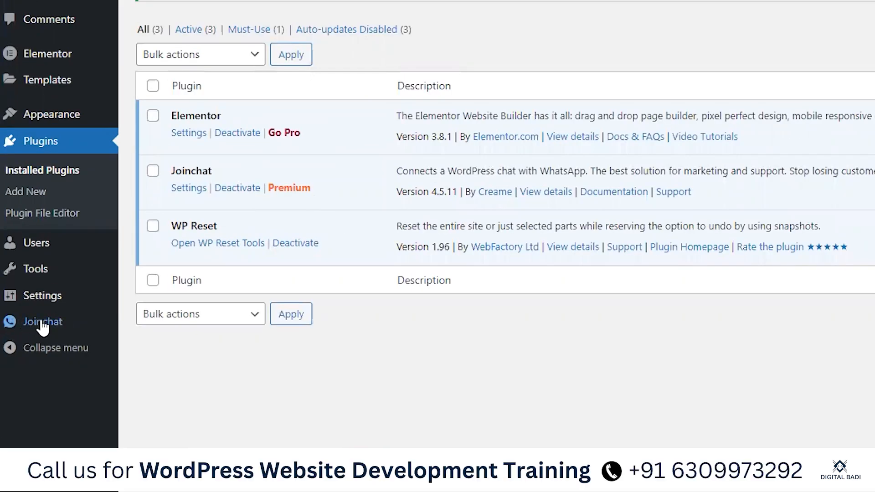
Step: Open Joinchat settings and enter the WhatsApp contact telephone number
{"action": "left_click", "coordinate": [43, 322]}
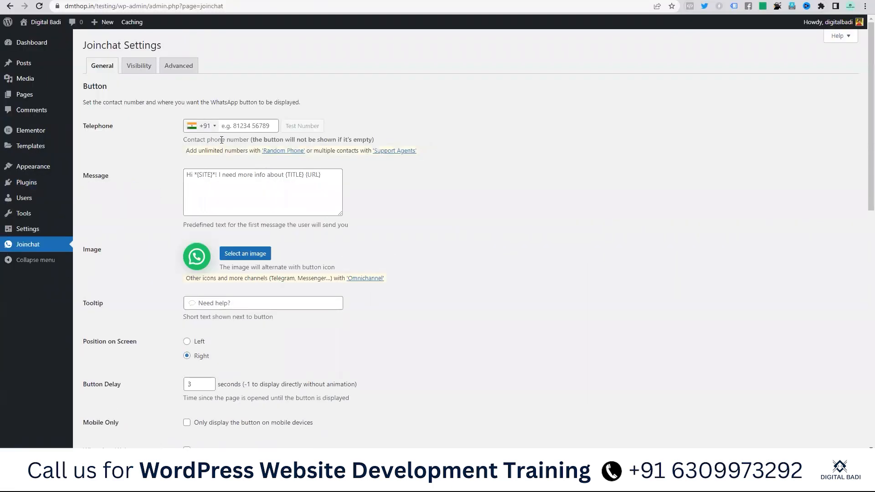
{"action": "left_click", "coordinate": [249, 127]}
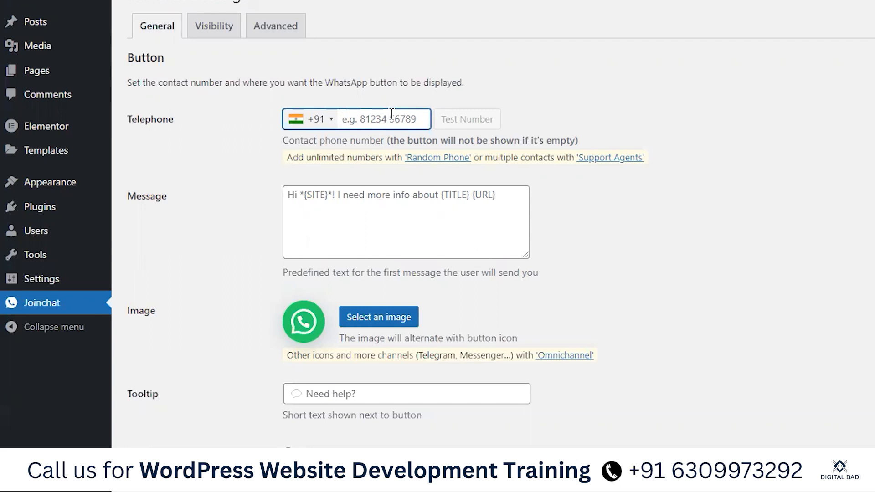
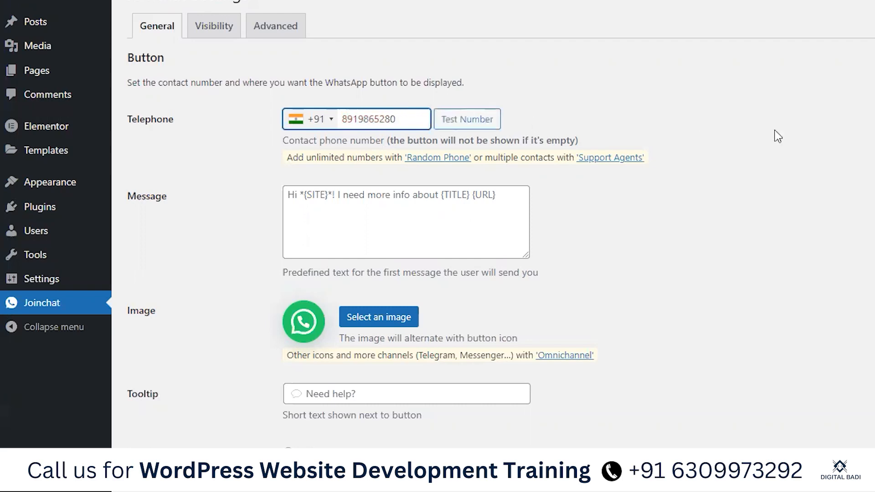
{"action": "left_click", "coordinate": [680, 150]}
{"action": "left_click", "coordinate": [356, 216]}
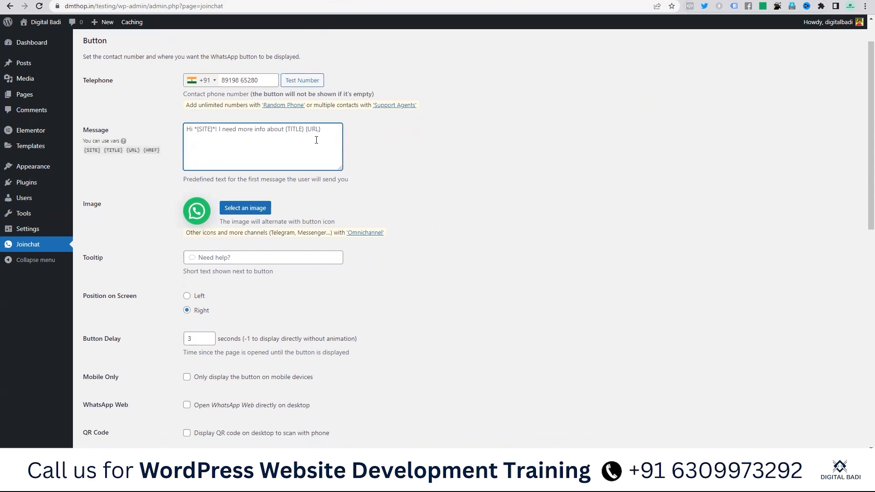
Step: Replace the Joinchat Button Delay value 3 with -1
{"action": "scroll", "coordinate": [289, 143], "scroll_direction": "down", "scroll_amount": 1}
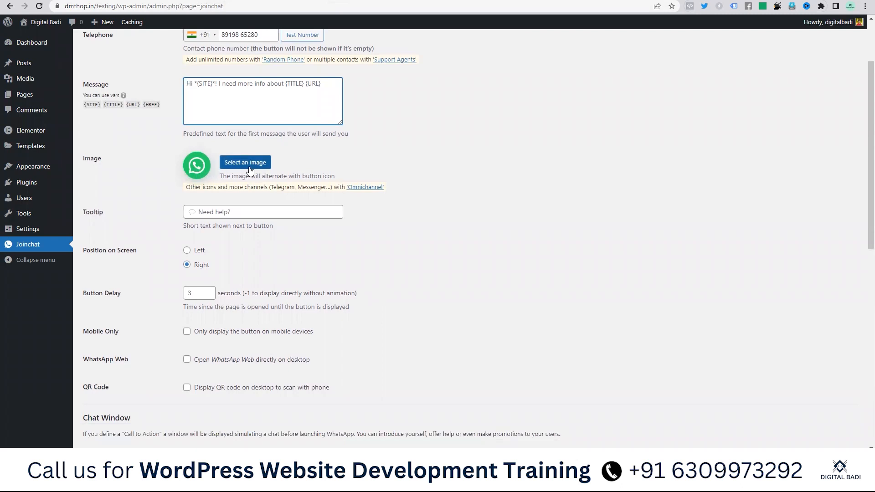
{"action": "scroll", "coordinate": [252, 97], "scroll_direction": "down", "scroll_amount": 2}
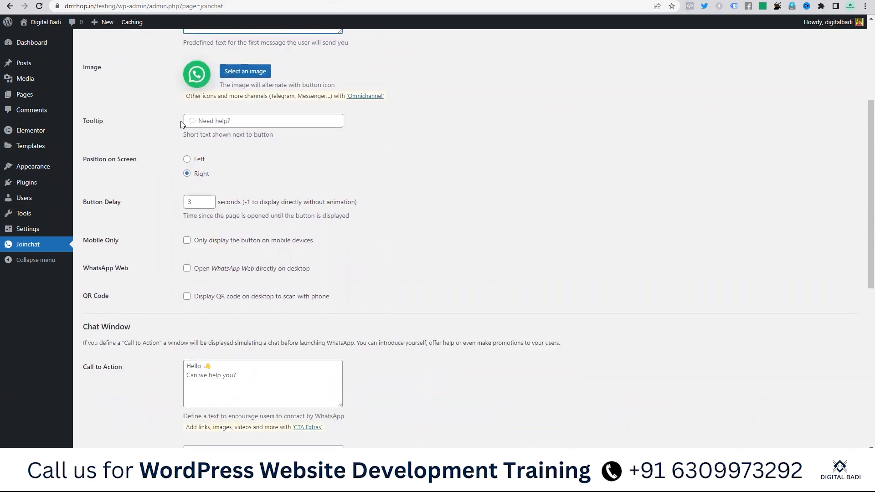
{"action": "scroll", "coordinate": [213, 120], "scroll_direction": "down", "scroll_amount": 1}
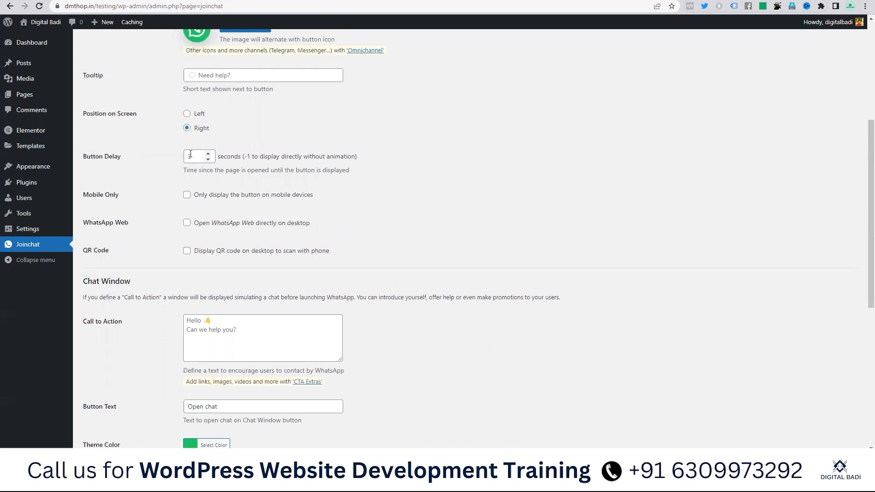
{"action": "left_click_drag", "start_coordinate": [201, 156], "coordinate": [173, 160]}
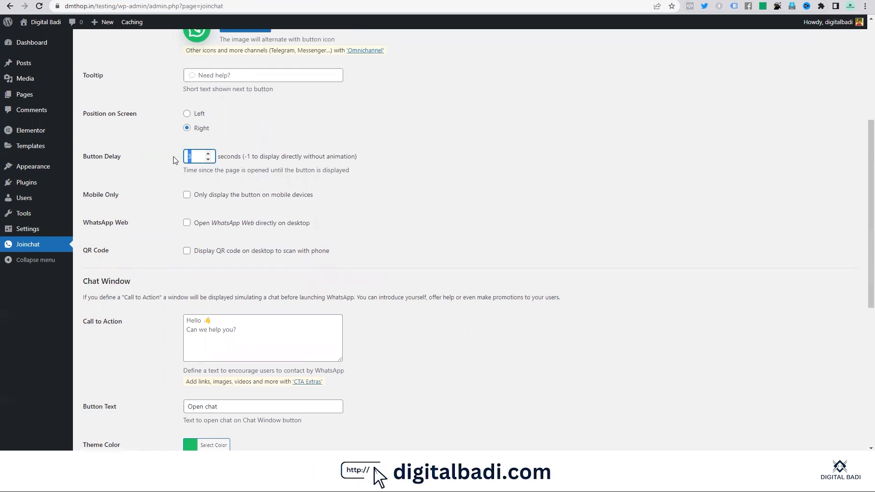
{"action": "left_click", "coordinate": [208, 159]}
{"action": "left_click_drag", "start_coordinate": [250, 156], "coordinate": [330, 159]}
{"action": "triple_click", "coordinate": [329, 159]}
{"action": "left_click", "coordinate": [418, 162]}
{"action": "scroll", "coordinate": [214, 158], "scroll_direction": "down", "scroll_amount": 1}
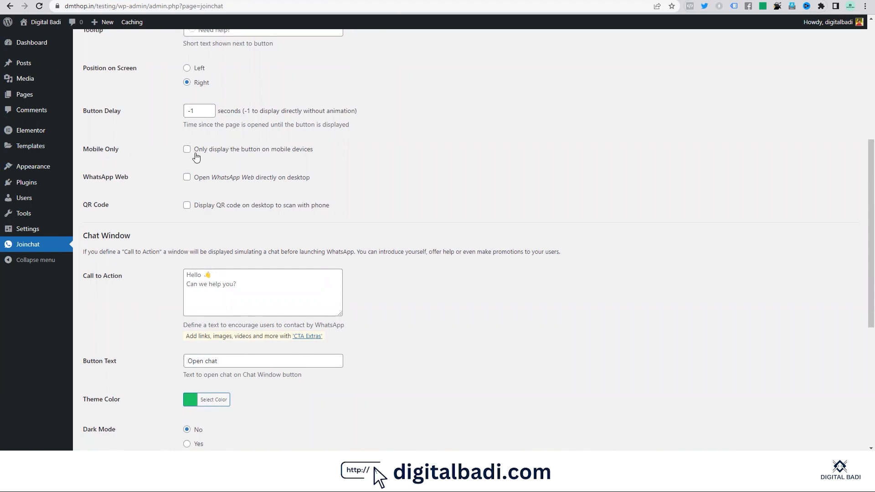
{"action": "scroll", "coordinate": [205, 141], "scroll_direction": "down", "scroll_amount": 1}
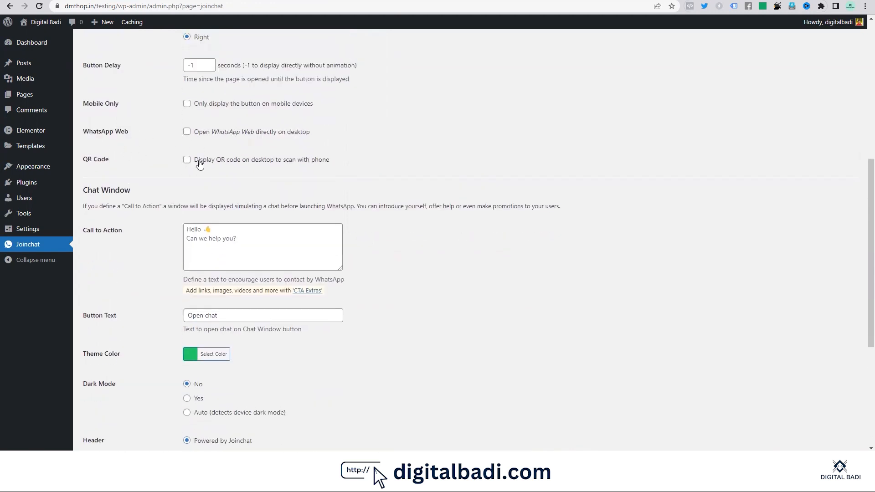
{"action": "scroll", "coordinate": [221, 141], "scroll_direction": "down", "scroll_amount": 1}
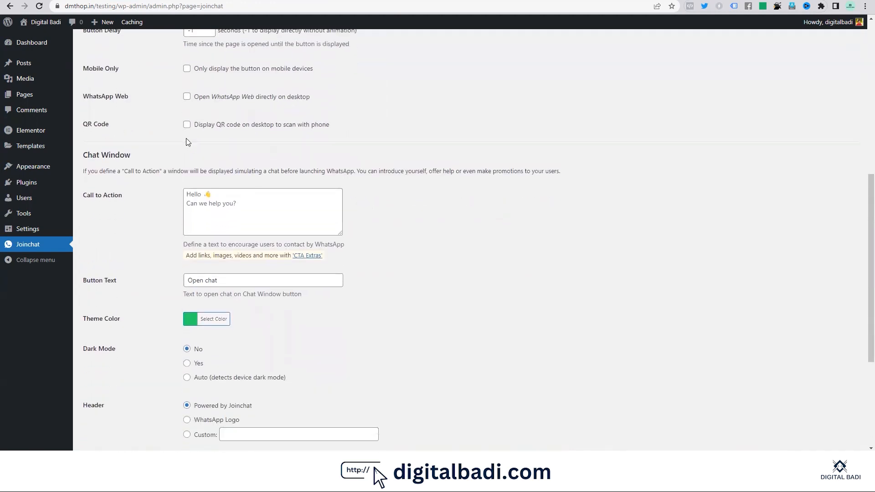
{"action": "scroll", "coordinate": [210, 114], "scroll_direction": "down", "scroll_amount": 1}
Step: Set the call to action to 'Hello' and the button text to 'Chat Now'
{"action": "left_click", "coordinate": [255, 151]}
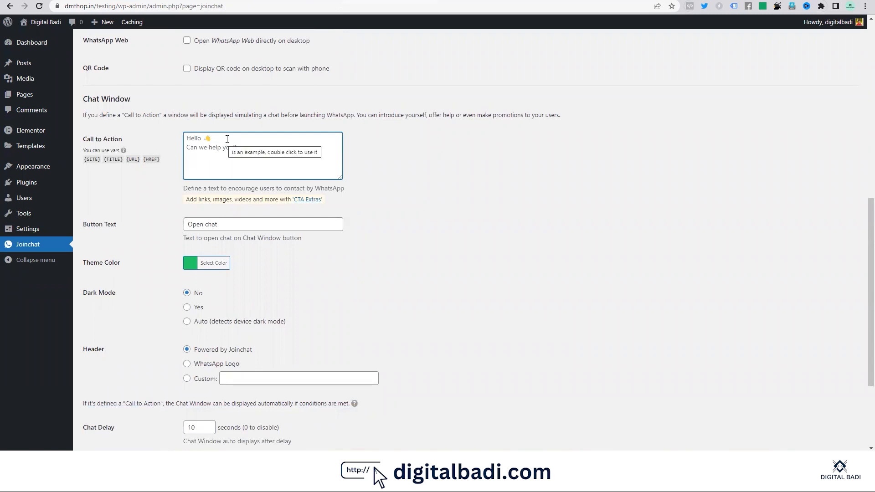
{"action": "type", "text": "Hello"}
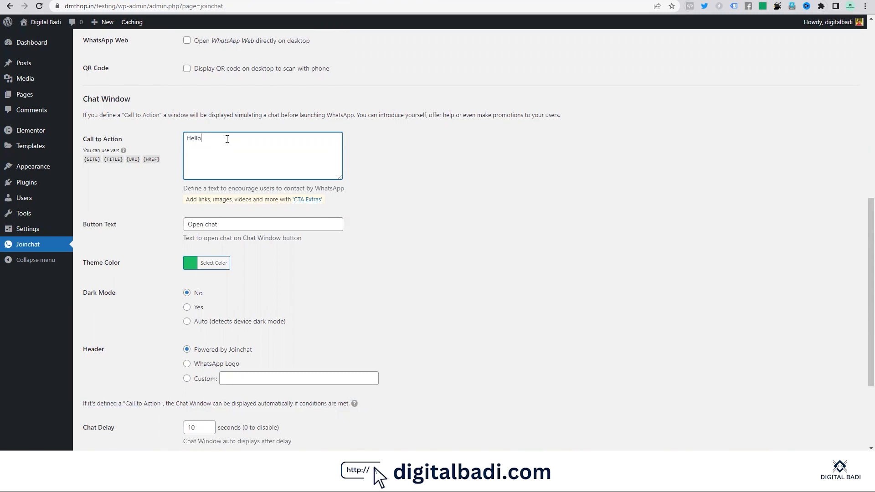
{"action": "scroll", "coordinate": [361, 216], "scroll_direction": "down", "scroll_amount": 1}
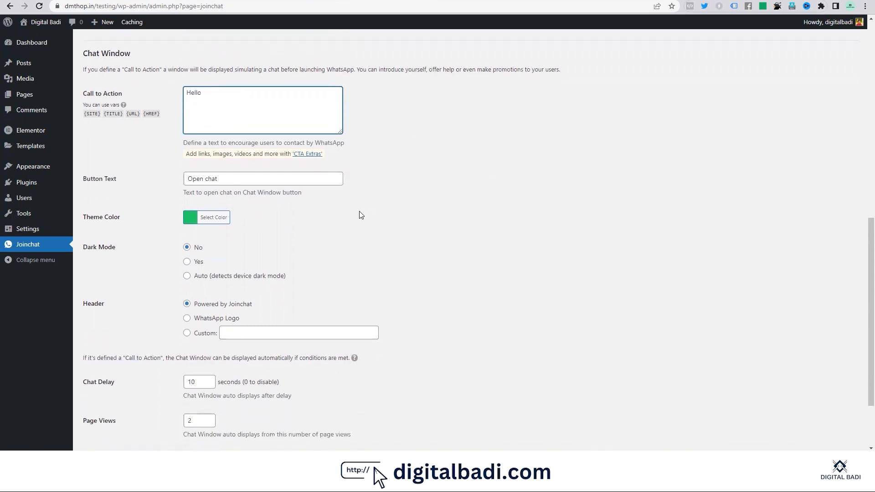
{"action": "triple_click", "coordinate": [233, 181]}
{"action": "type", "text": "C"}
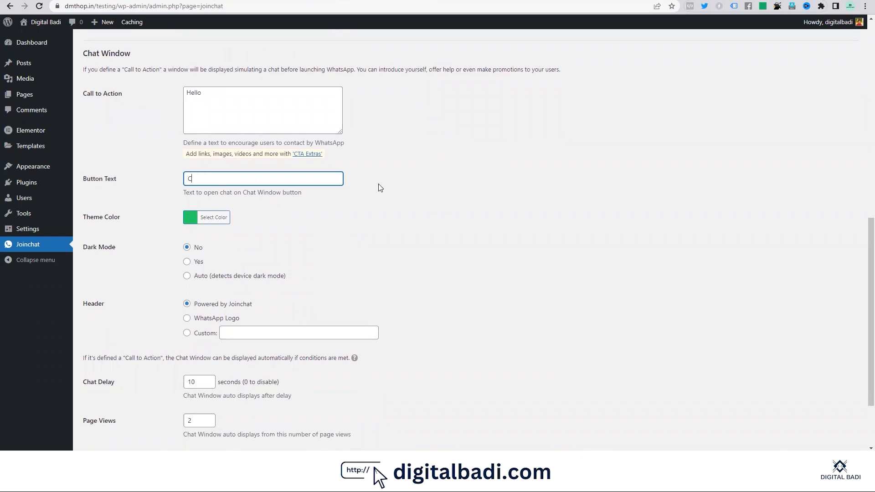
{"action": "type", "text": "hat Now"}
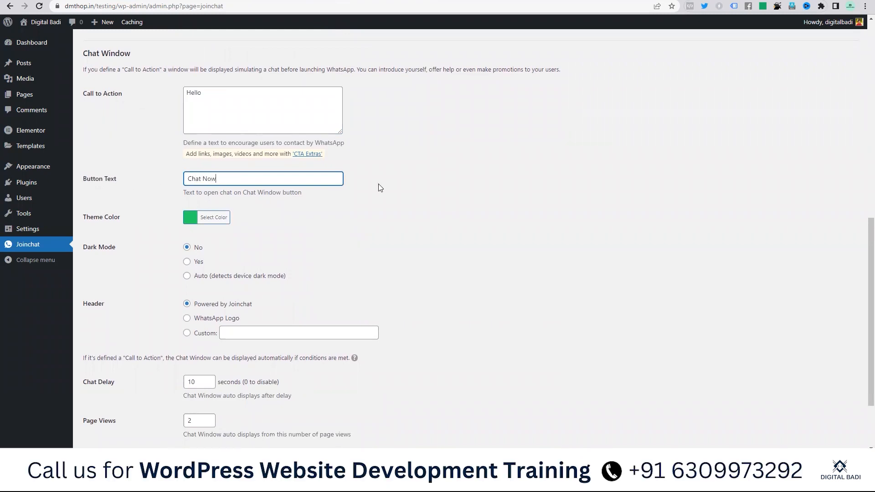
{"action": "scroll", "coordinate": [538, 209], "scroll_direction": "down", "scroll_amount": 1}
{"action": "left_click", "coordinate": [270, 183]}
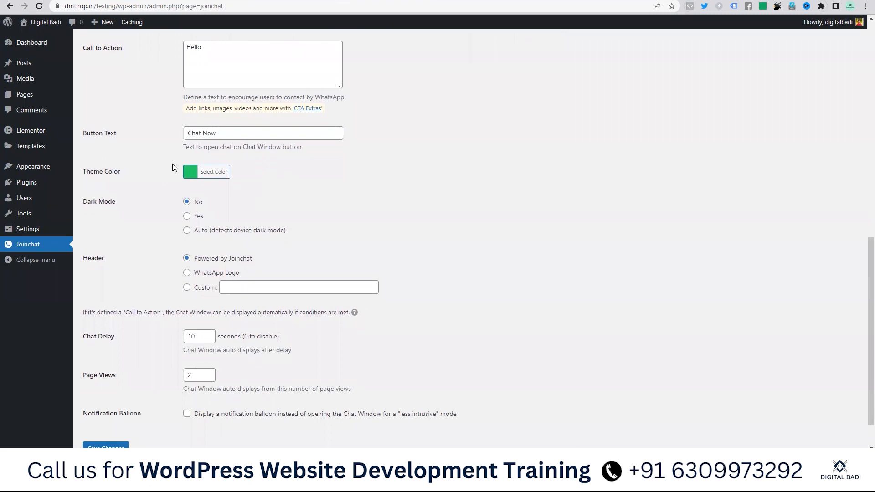
Step: Keep the green theme colour, use custom header 'Digital Badi', set chat delay 0, and save
{"action": "scroll", "coordinate": [209, 174], "scroll_direction": "down", "scroll_amount": 1}
{"action": "left_click", "coordinate": [197, 129]}
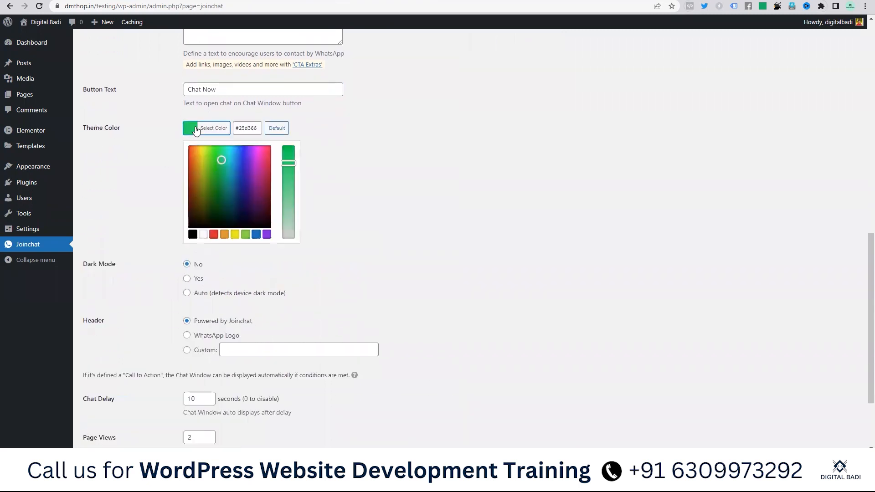
{"action": "left_click", "coordinate": [386, 183]}
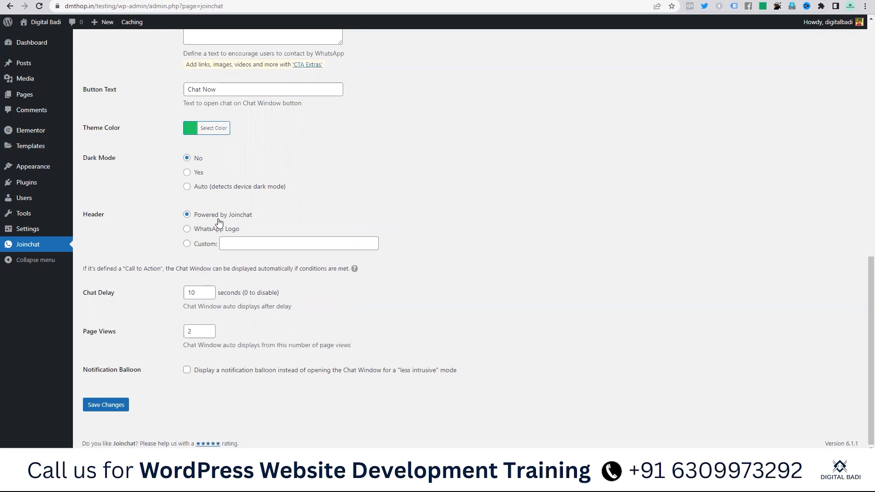
{"action": "left_click", "coordinate": [257, 244]}
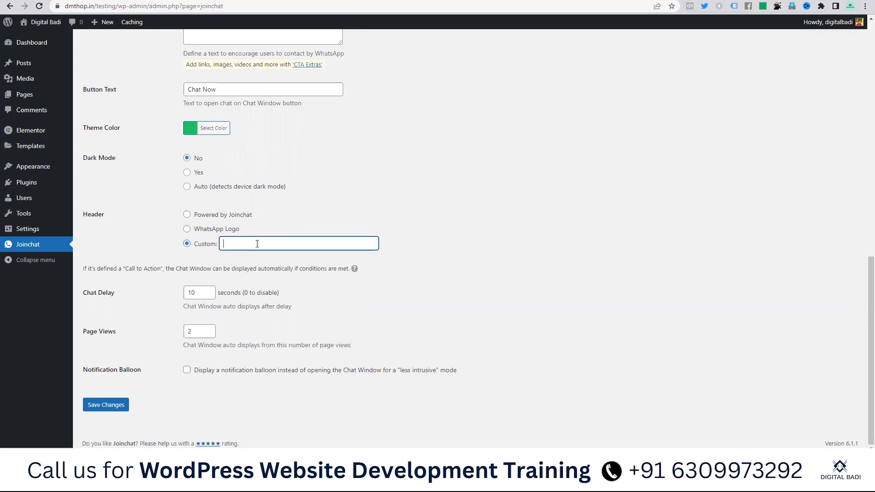
{"action": "type", "text": "Digital Badi"}
{"action": "left_click", "coordinate": [203, 292]}
{"action": "left_click_drag", "start_coordinate": [203, 293], "coordinate": [183, 293]}
{"action": "type", "text": "0"}
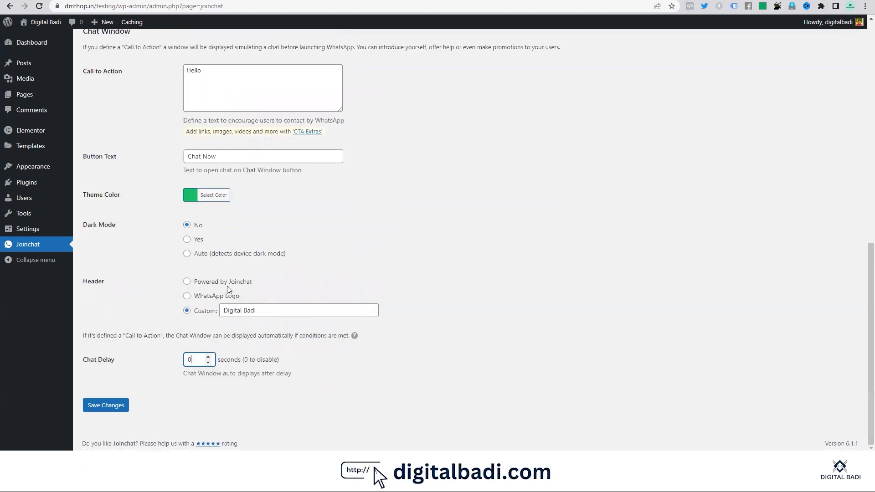
{"action": "left_click", "coordinate": [110, 406]}
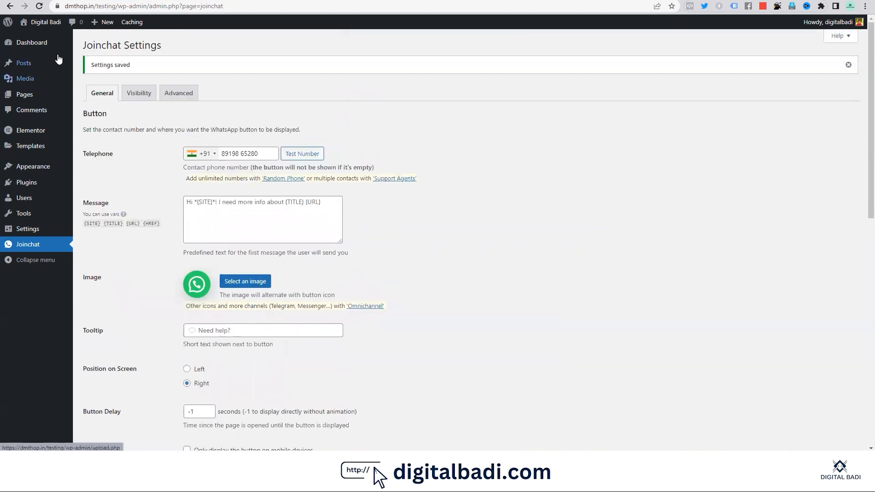
Step: Open the live site in a new tab and test the WhatsApp button's Chat Now window
{"action": "mouse_move", "coordinate": [39, 22]}
{"action": "right_click", "coordinate": [41, 39]}
{"action": "left_click", "coordinate": [87, 47]}
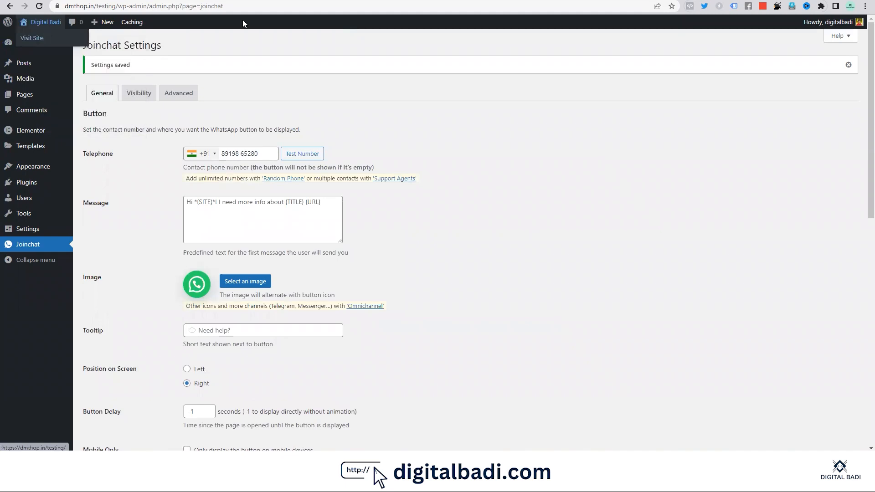
{"action": "left_click", "coordinate": [593, 1]}
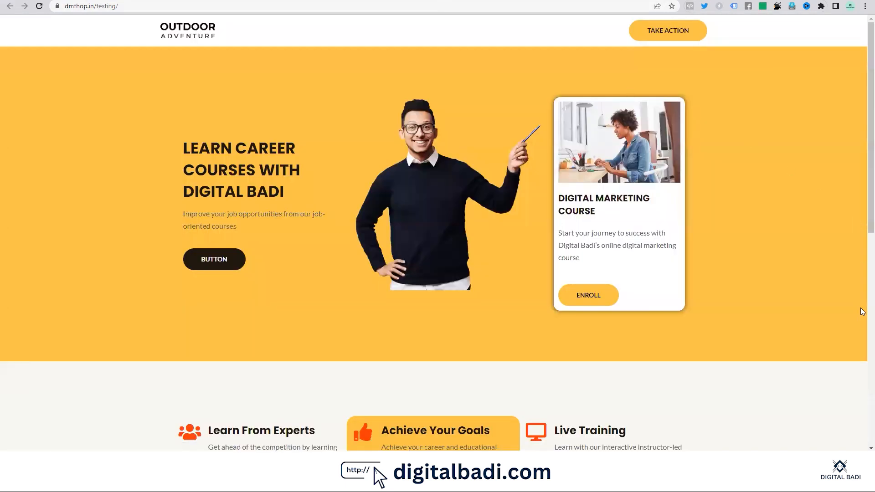
{"action": "scroll", "coordinate": [828, 295], "scroll_direction": "down", "scroll_amount": 3}
{"action": "scroll", "coordinate": [679, 256], "scroll_direction": "up", "scroll_amount": 3}
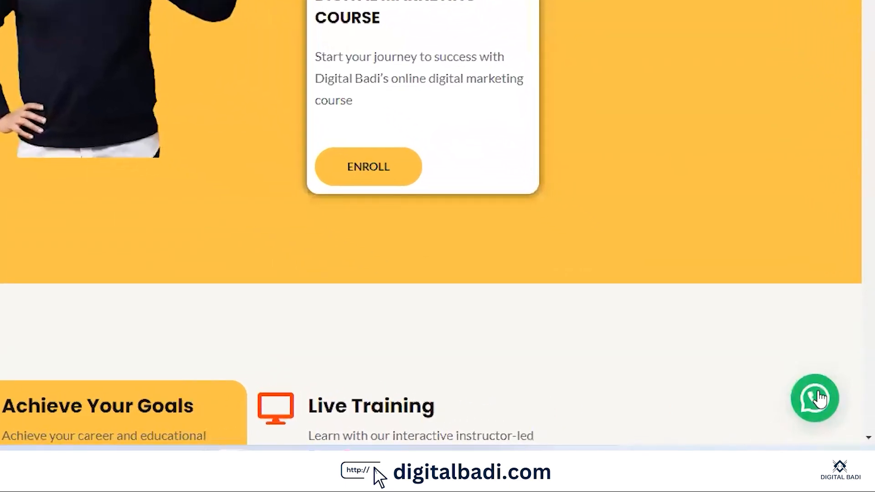
{"action": "left_click", "coordinate": [819, 401]}
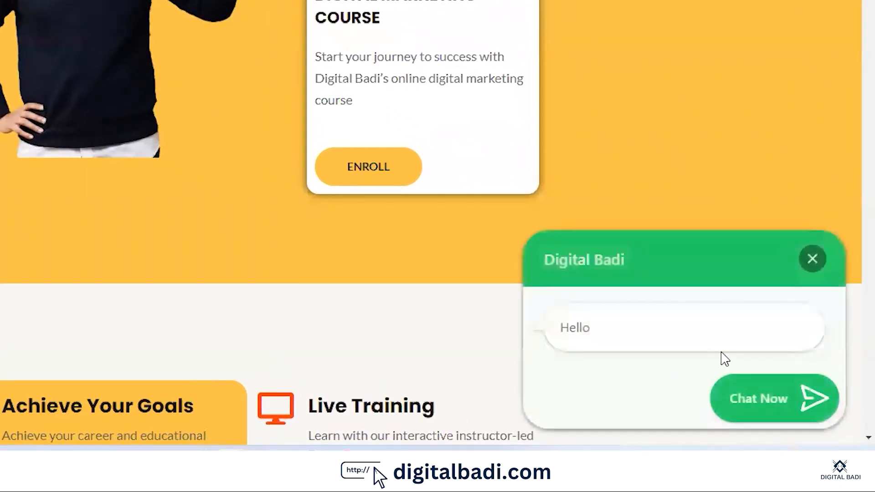
{"action": "left_click", "coordinate": [775, 403]}
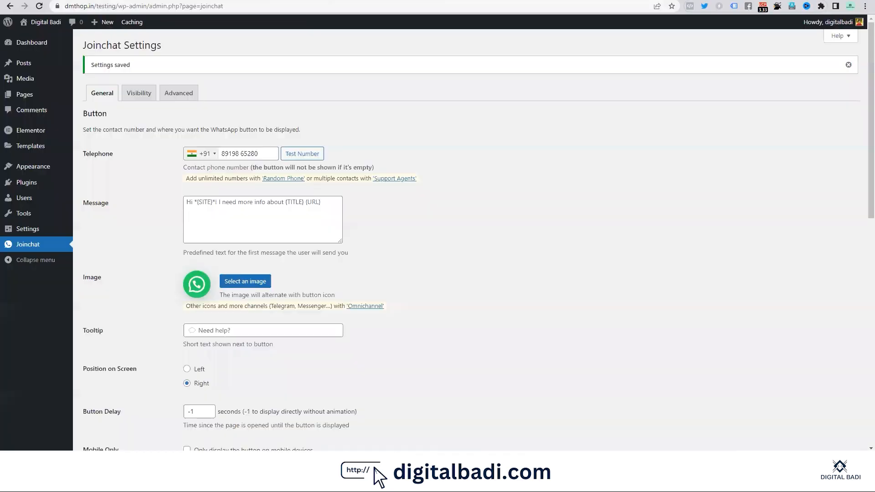
{"action": "scroll", "coordinate": [240, 219], "scroll_direction": "down", "scroll_amount": 9}
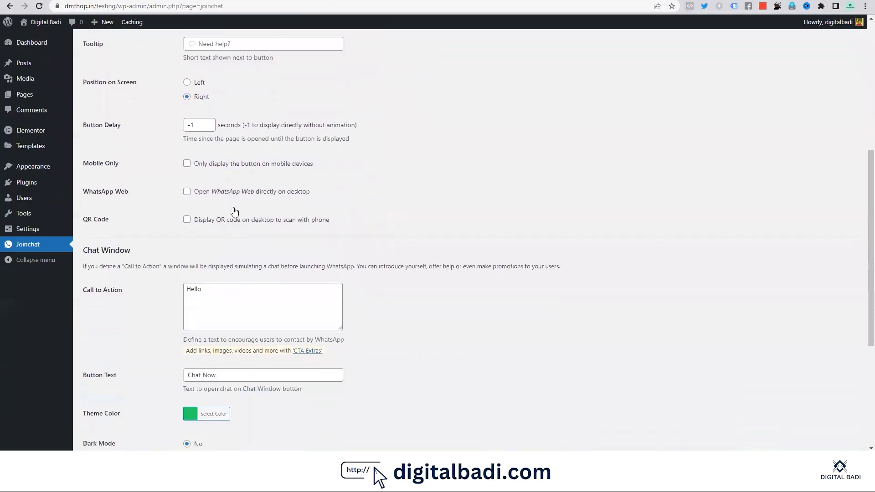
Step: Highlight the Chat Now button text setting on the Joinchat settings page
{"action": "left_click_drag", "start_coordinate": [223, 252], "coordinate": [169, 252]}
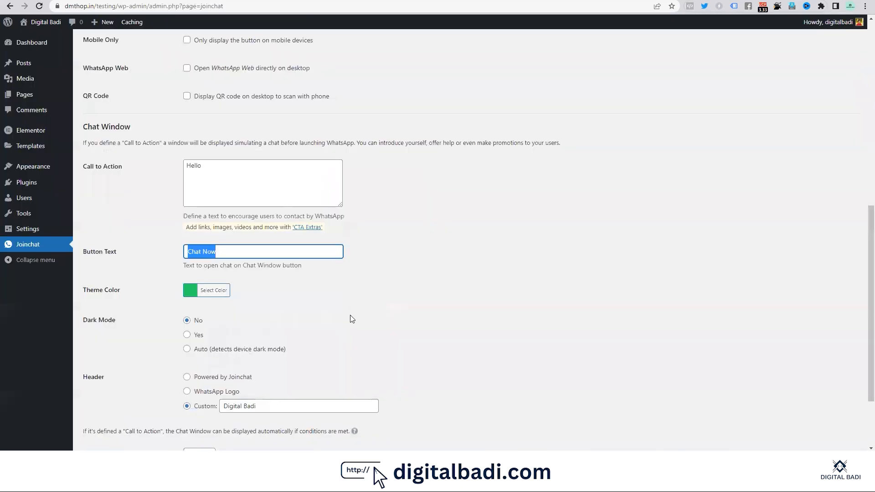
{"action": "scroll", "coordinate": [351, 318], "scroll_direction": "down", "scroll_amount": 3}
{"action": "left_click_drag", "start_coordinate": [289, 310], "coordinate": [193, 310]}
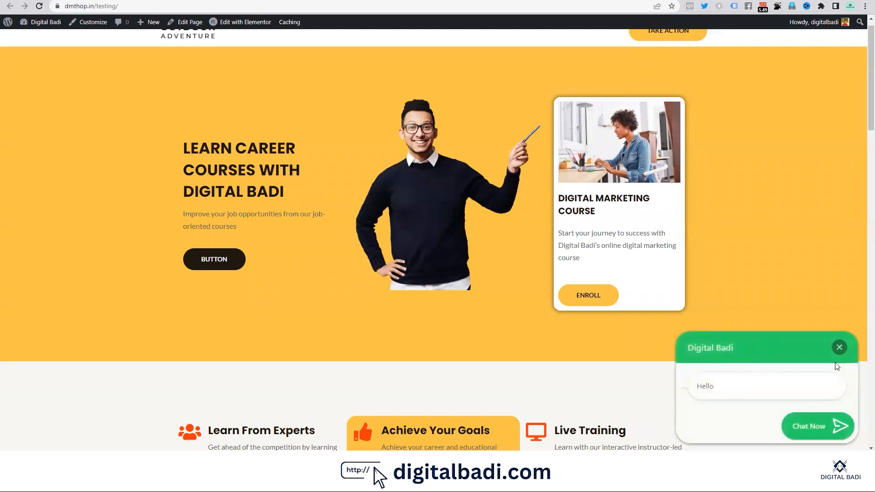
Step: Close and reopen the Digital Badi chat window twice, ending with it closed
{"action": "left_click", "coordinate": [839, 347]}
{"action": "left_click", "coordinate": [846, 436]}
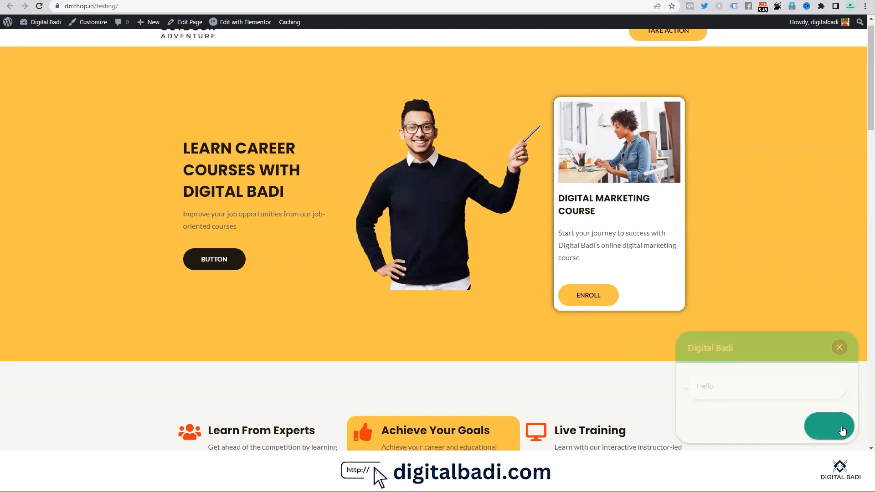
{"action": "left_click", "coordinate": [841, 352]}
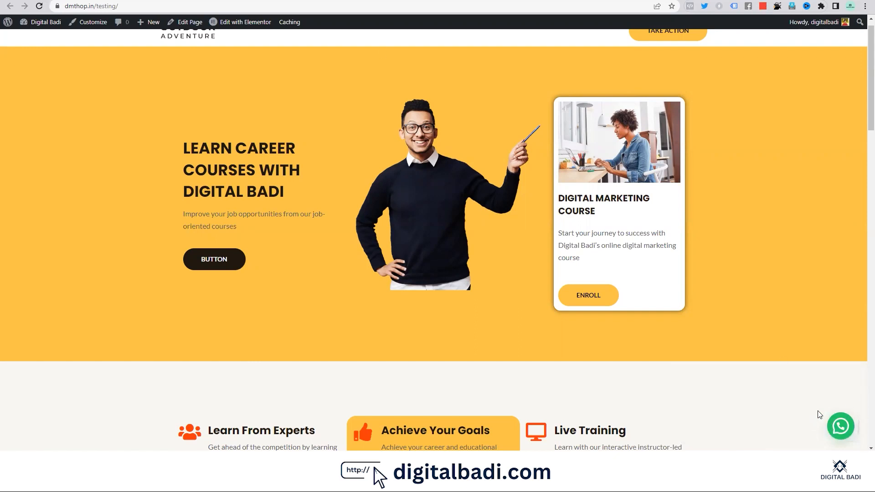
{"action": "left_click", "coordinate": [842, 433]}
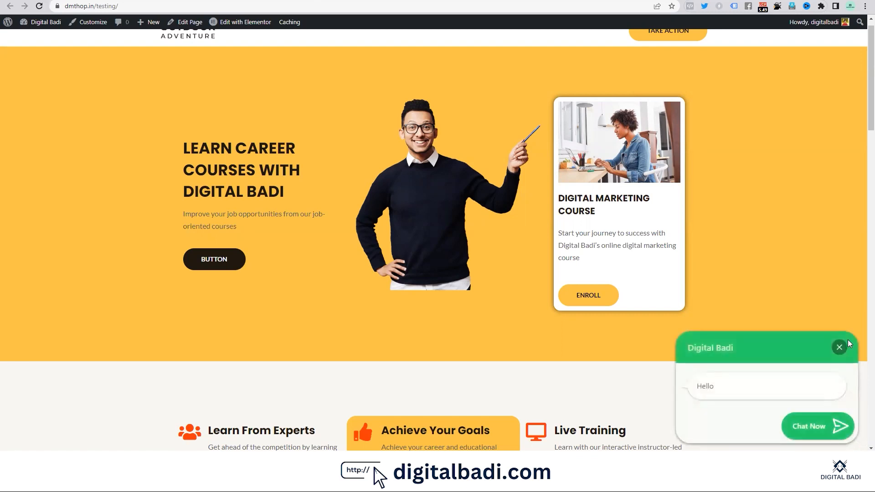
{"action": "left_click", "coordinate": [839, 347]}
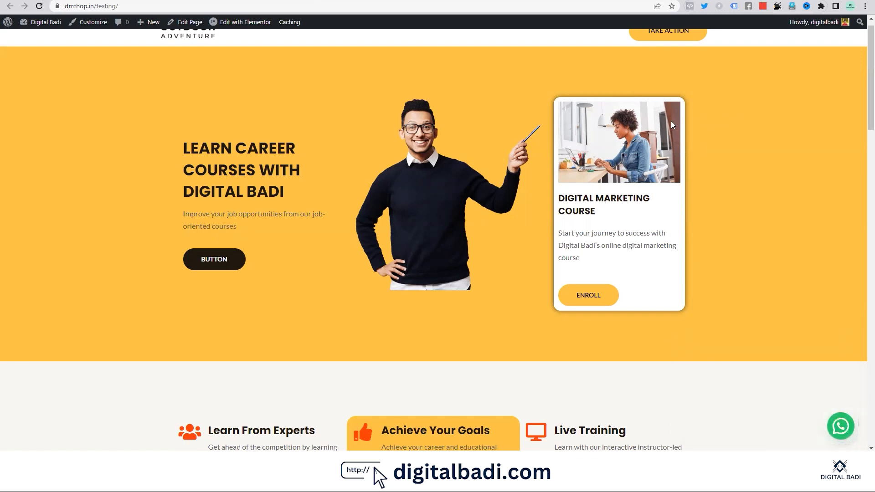